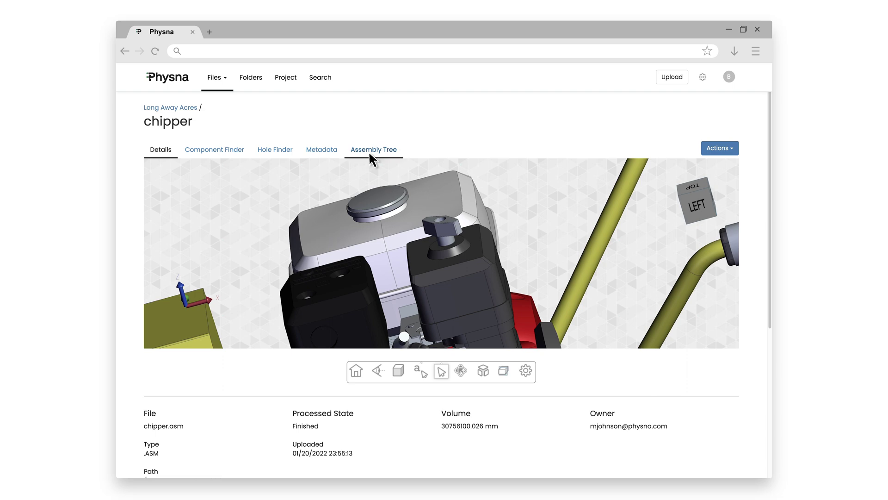
Open the 65035k41_two arm knob part from the chipper's assembly tree and start Identify for its smart tags.
{"action": "left_click", "coordinate": [371, 150]}
{"action": "left_click_drag", "start_coordinate": [339, 202], "coordinate": [339, 272]}
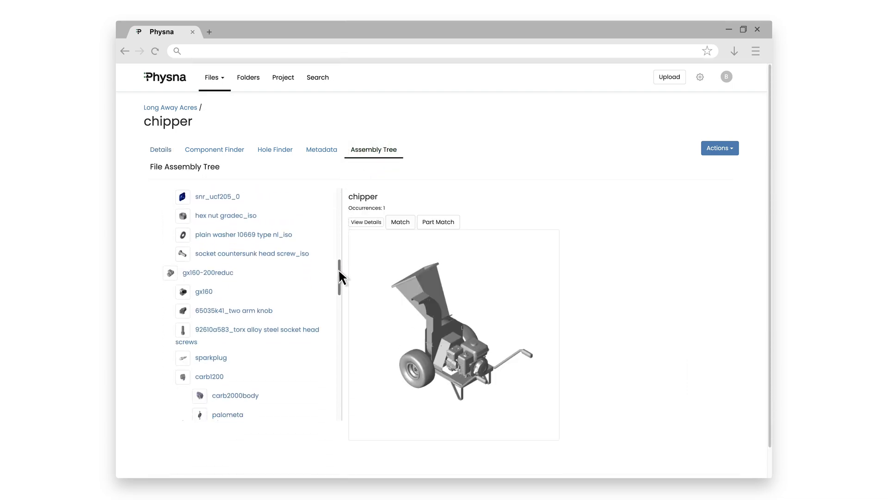
{"action": "left_click", "coordinate": [243, 314]}
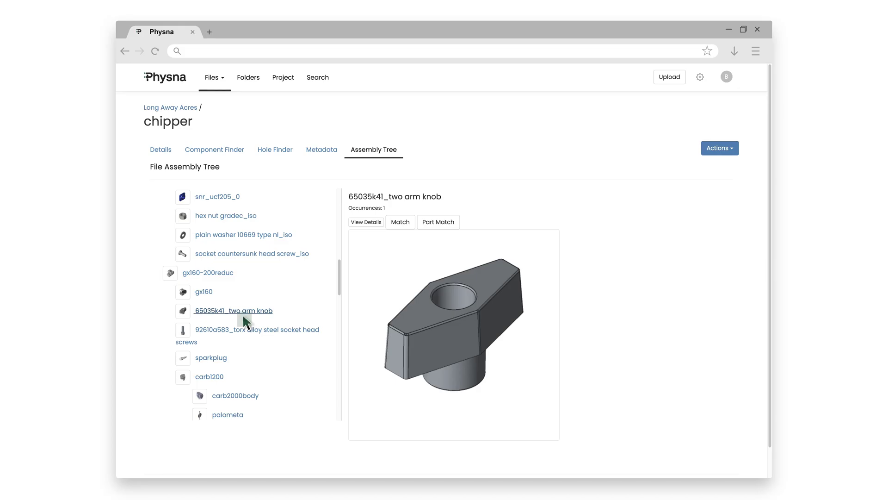
{"action": "left_click", "coordinate": [242, 311]}
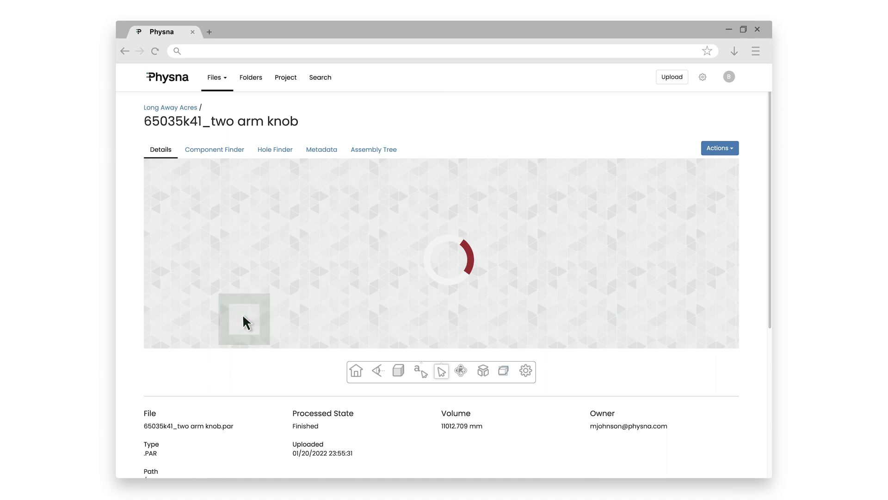
{"action": "left_click", "coordinate": [729, 149]}
{"action": "left_click", "coordinate": [714, 226]}
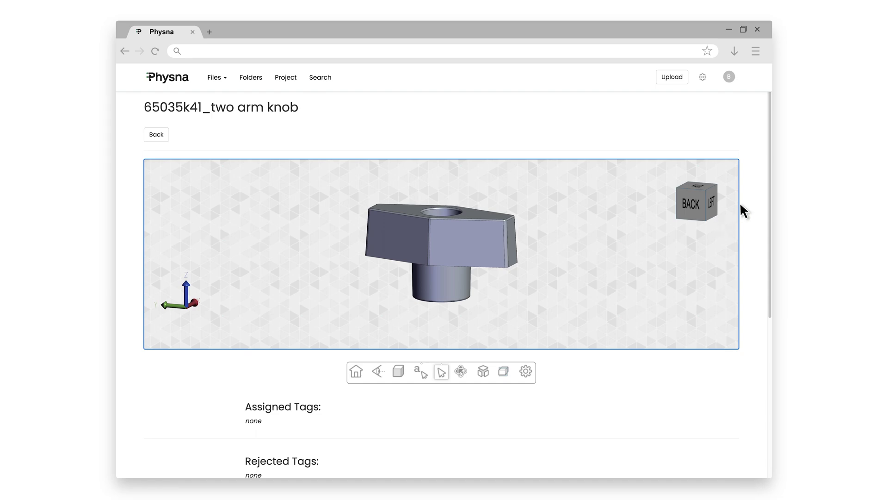
Add the tags butterfly nut, thumb nut, thumb screw and hand knob to the two arm knob and confirm them.
{"action": "left_click_drag", "start_coordinate": [769, 194], "coordinate": [770, 331]}
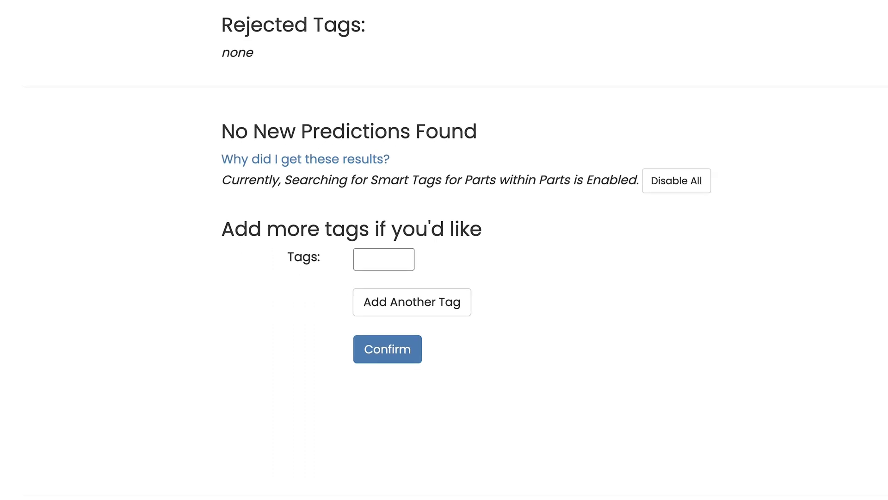
{"action": "left_click", "coordinate": [384, 259]}
{"action": "type", "text": "butter"}
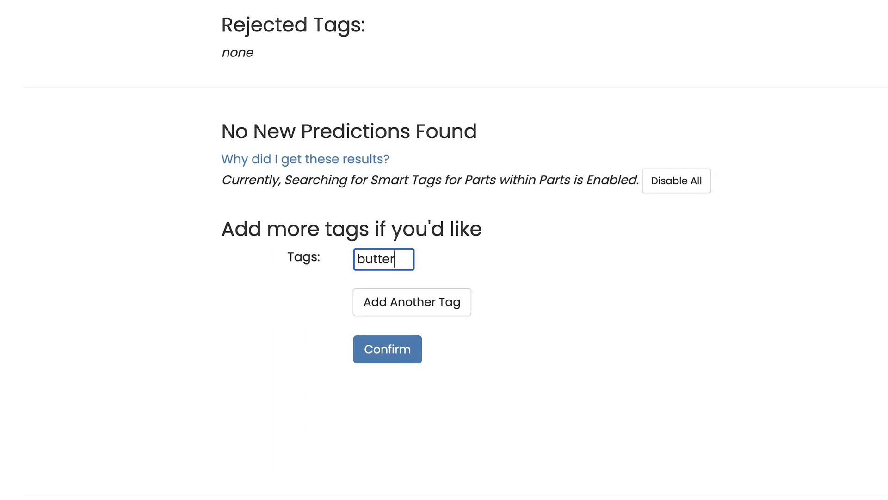
{"action": "type", "text": "fly nut"}
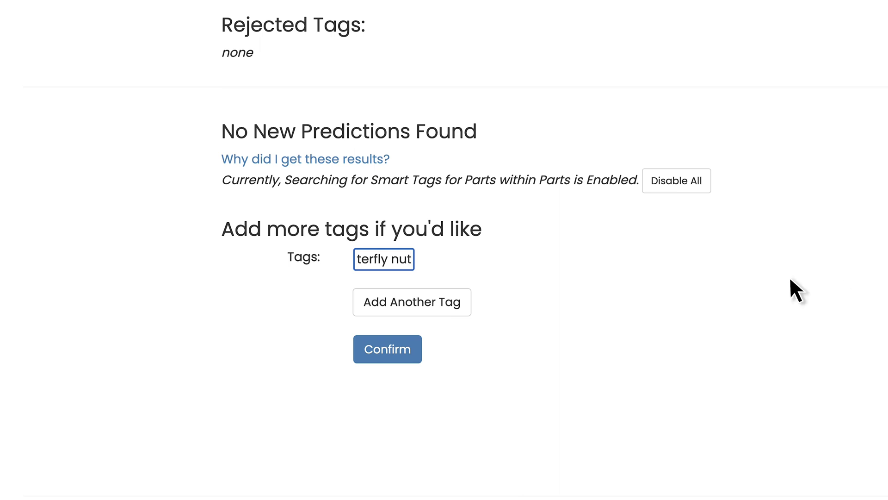
{"action": "left_click", "coordinate": [433, 305]}
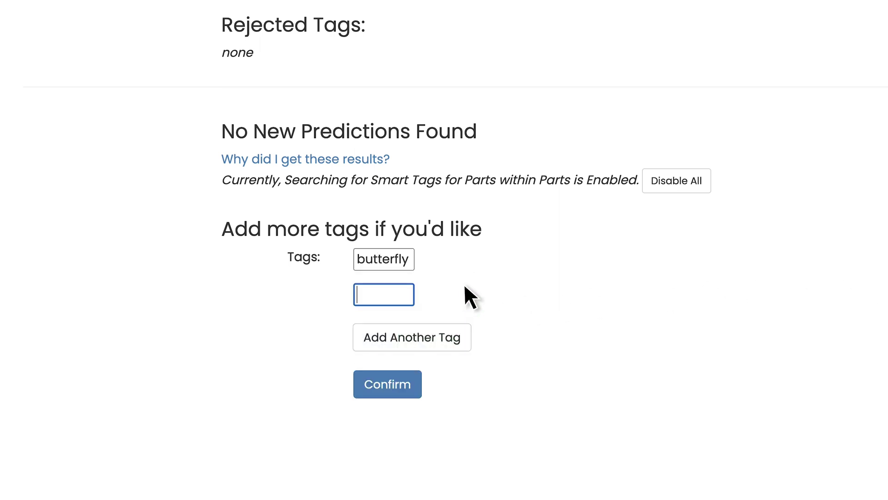
{"action": "type", "text": "thumb nut"}
{"action": "left_click", "coordinate": [444, 340]}
{"action": "type", "text": "thumb "}
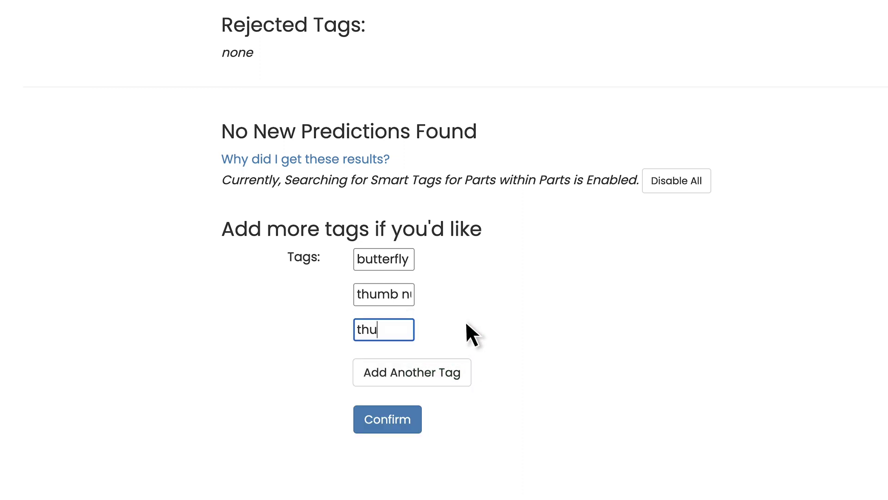
{"action": "type", "text": "screw"}
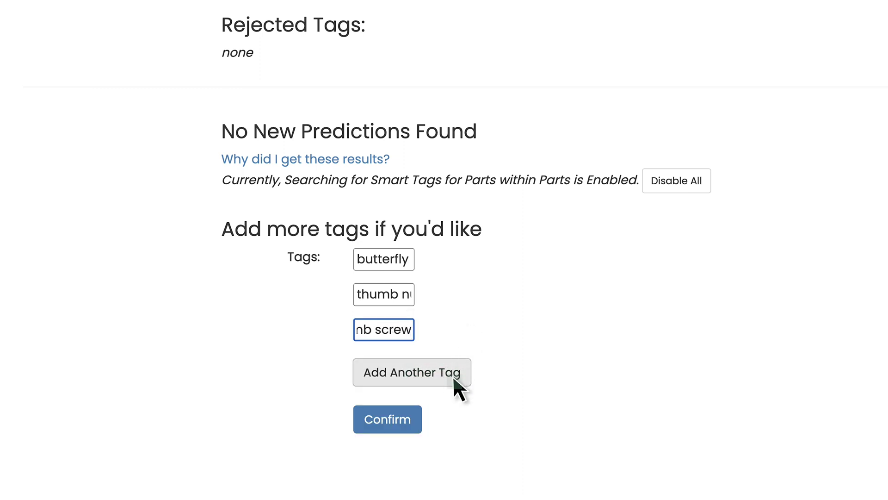
{"action": "left_click", "coordinate": [453, 374]}
{"action": "type", "text": "hand knob"}
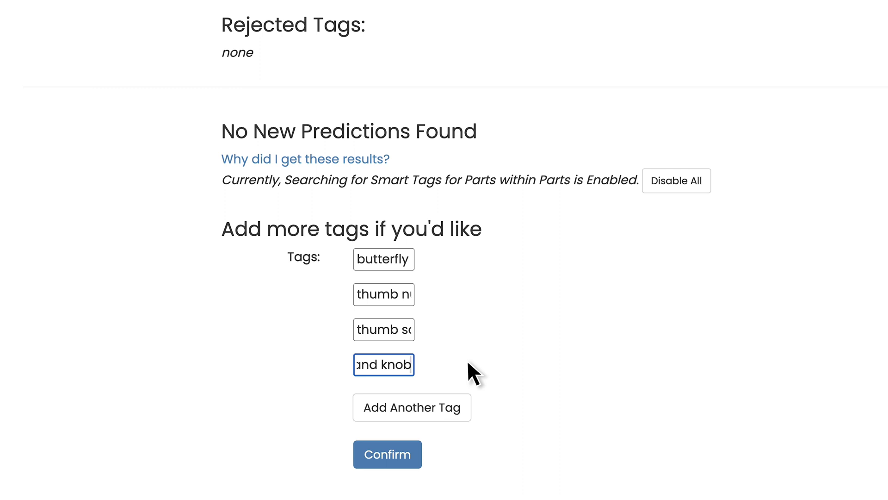
{"action": "left_click", "coordinate": [409, 457]}
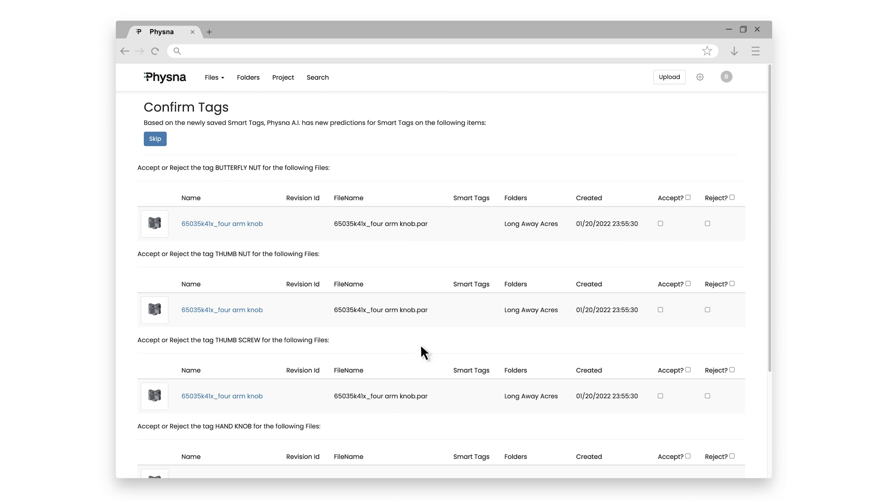
For the four arm knob, accept the predicted tags butterfly nut and hand knob, reject thumb nut and thumb screw, and confirm.
{"action": "left_click", "coordinate": [660, 224]}
{"action": "left_click", "coordinate": [707, 309]}
{"action": "left_click_drag", "start_coordinate": [768, 296], "coordinate": [769, 391]}
{"action": "left_click", "coordinate": [708, 253]}
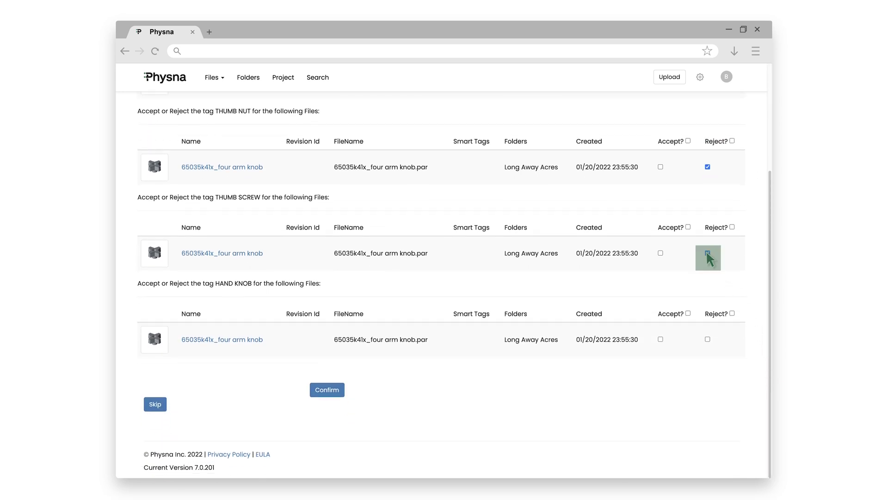
{"action": "left_click", "coordinate": [660, 338]}
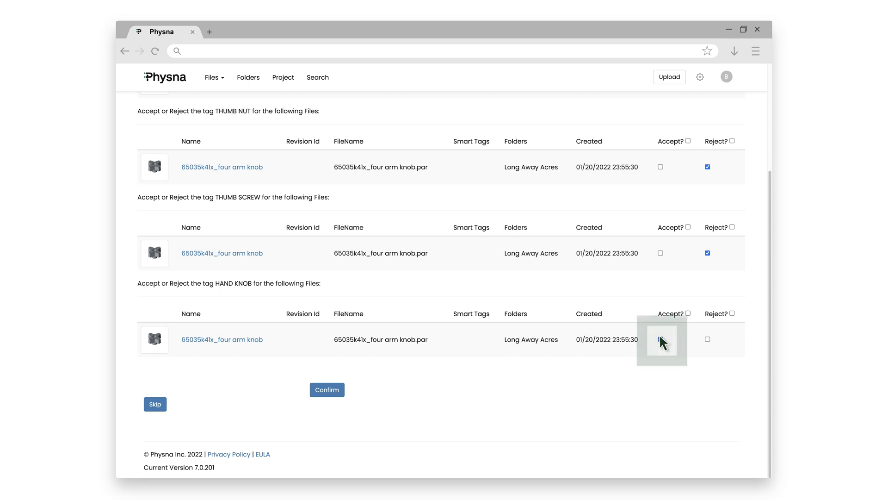
{"action": "left_click", "coordinate": [340, 390]}
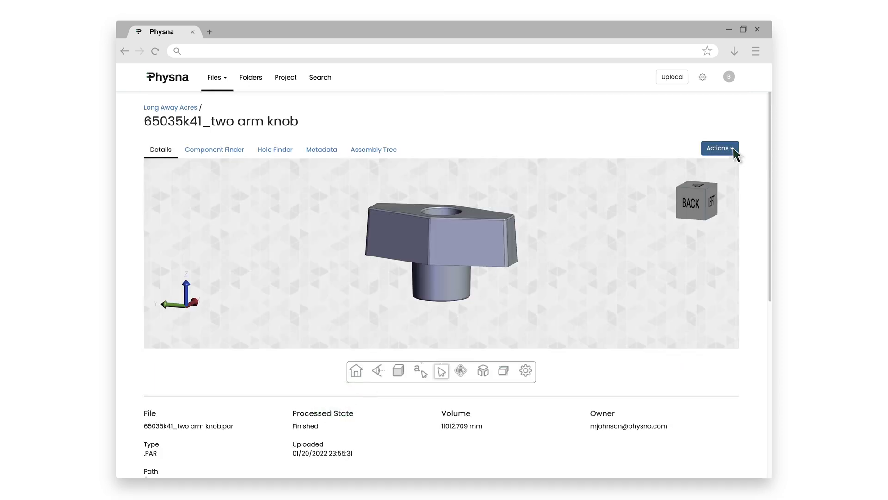
Run a geometric match on the two arm knob and open the matching four arm knob to review its accepted and rejected tags.
{"action": "left_click", "coordinate": [728, 148]}
{"action": "left_click", "coordinate": [722, 162]}
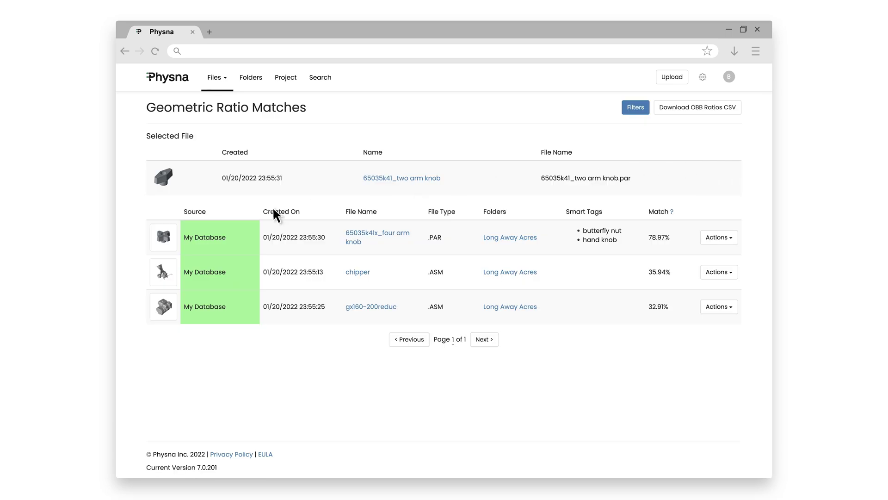
{"action": "left_click", "coordinate": [169, 243]}
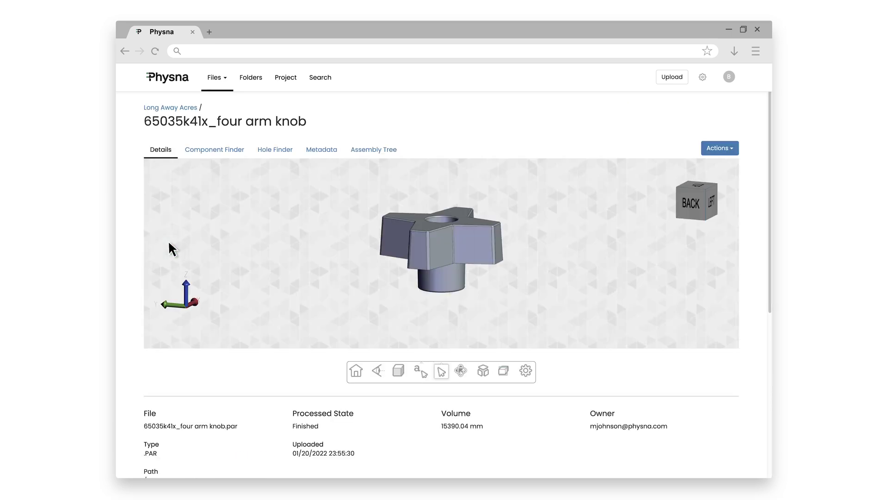
{"action": "left_click_drag", "start_coordinate": [767, 203], "coordinate": [769, 354]}
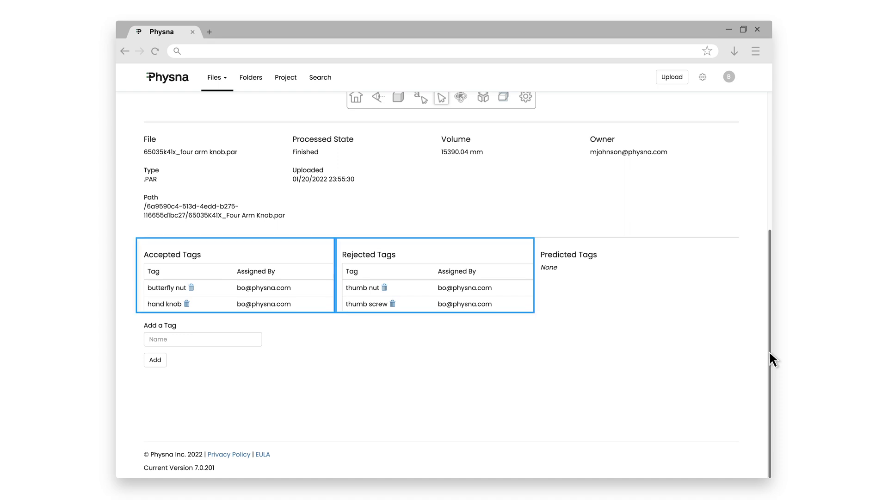
Search all files, folders, projects, smart tags and metadata for "butterfly nut".
{"action": "left_click", "coordinate": [123, 50]}
{"action": "type", "text": "butterfly nut"}
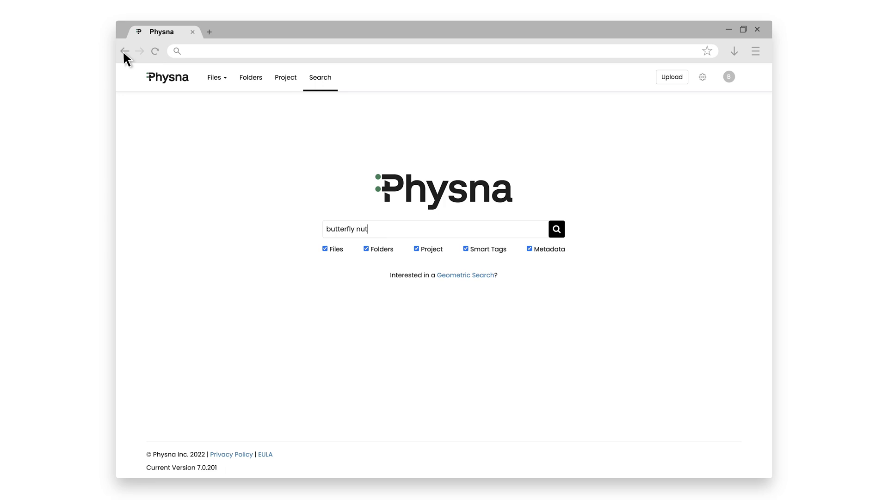
{"action": "left_click", "coordinate": [556, 229]}
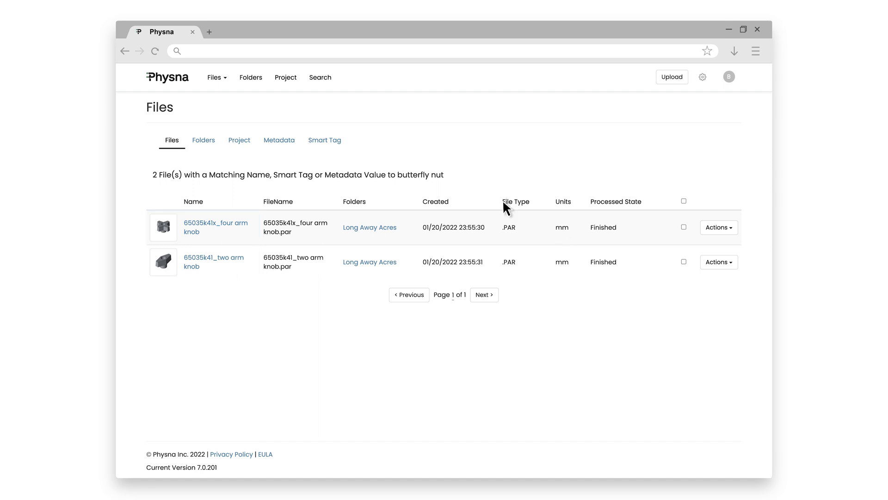
Search for "chainsaw" and open the chainsaw assembly file.
{"action": "left_click", "coordinate": [123, 46]}
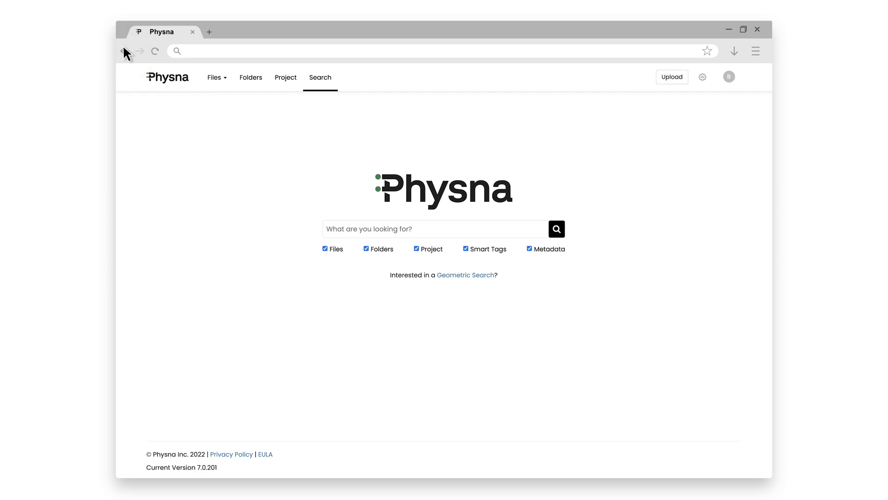
{"action": "type", "text": "chainsaw"}
{"action": "left_click", "coordinate": [553, 228]}
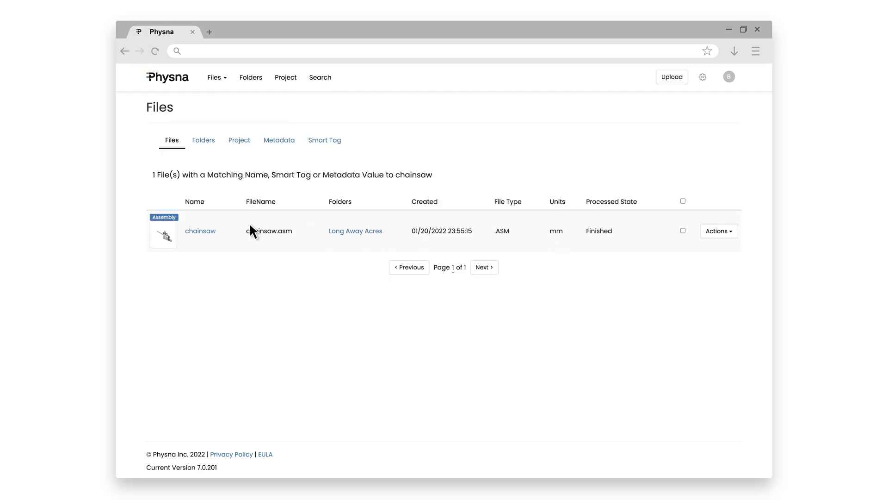
{"action": "left_click", "coordinate": [169, 236]}
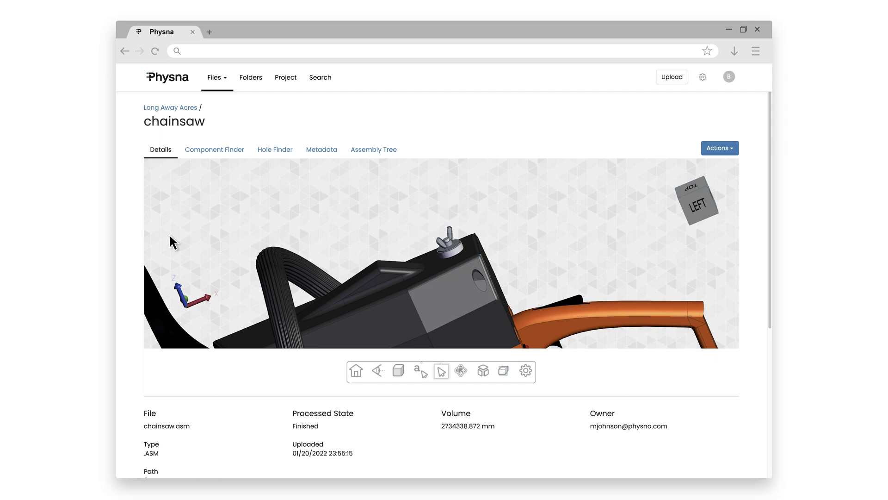
Open the 92239a200_flanged wing nut part from the chainsaw's assembly tree.
{"action": "left_click", "coordinate": [381, 154]}
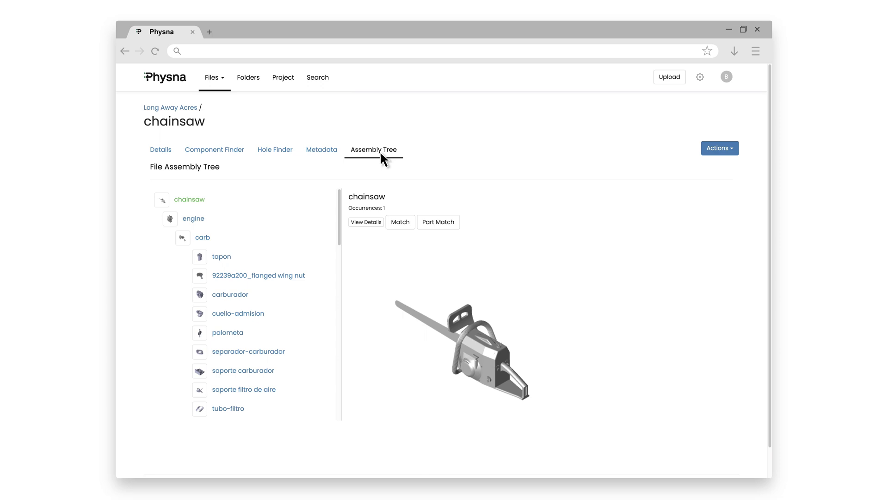
{"action": "mouse_move", "coordinate": [275, 275]}
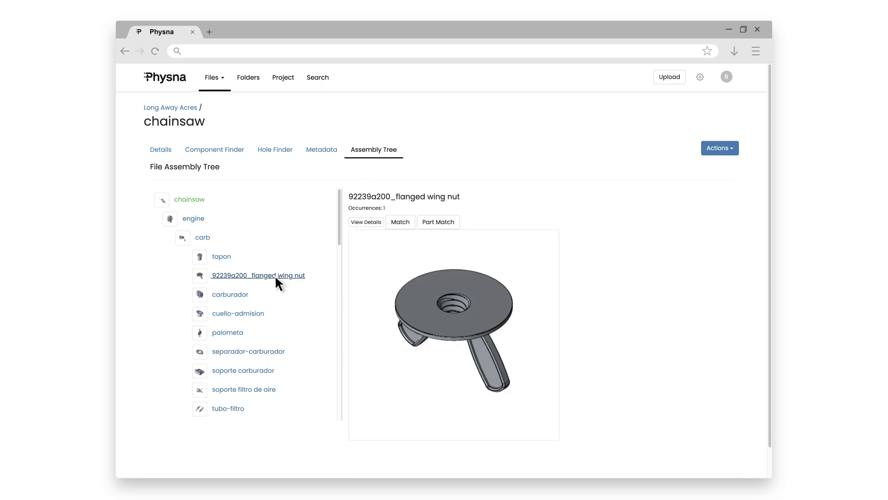
{"action": "left_click", "coordinate": [276, 276]}
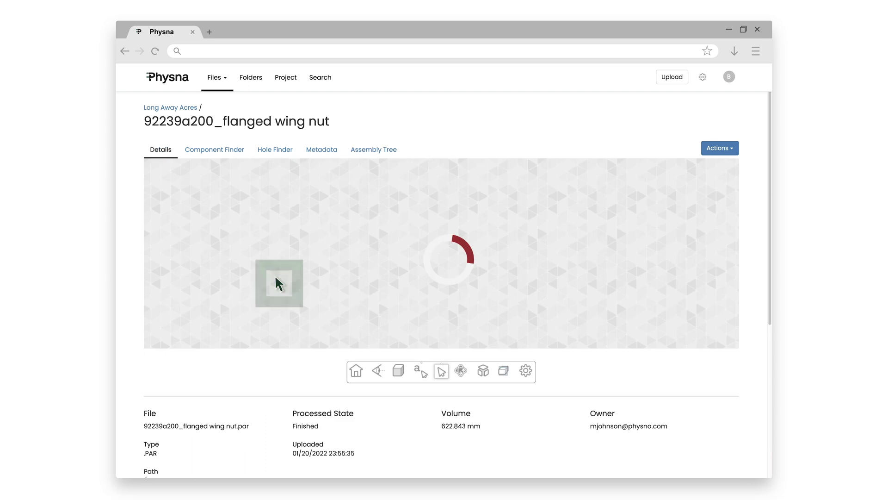
Identify the flanged wing nut with the tag "butterfly nut", confirm it, and search for butterfly nut.
{"action": "left_click", "coordinate": [733, 149]}
{"action": "left_click", "coordinate": [719, 227]}
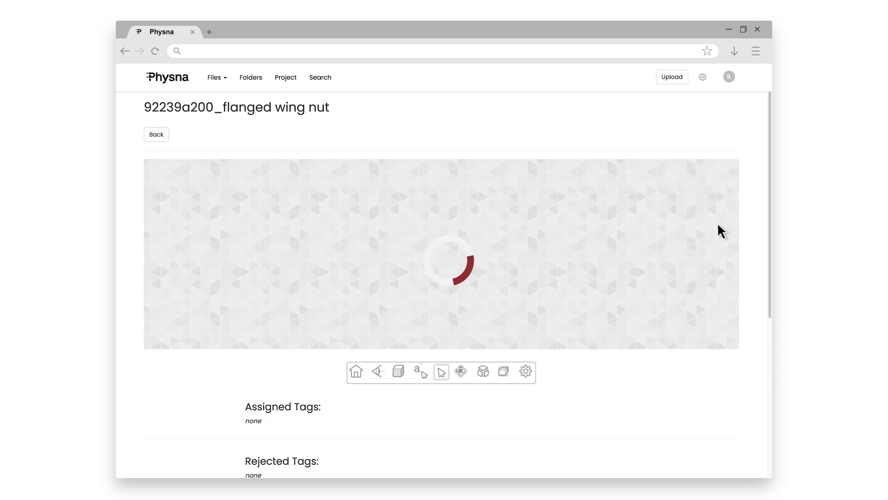
{"action": "left_click_drag", "start_coordinate": [768, 218], "coordinate": [769, 352]}
{"action": "type", "text": "butterfly nut"}
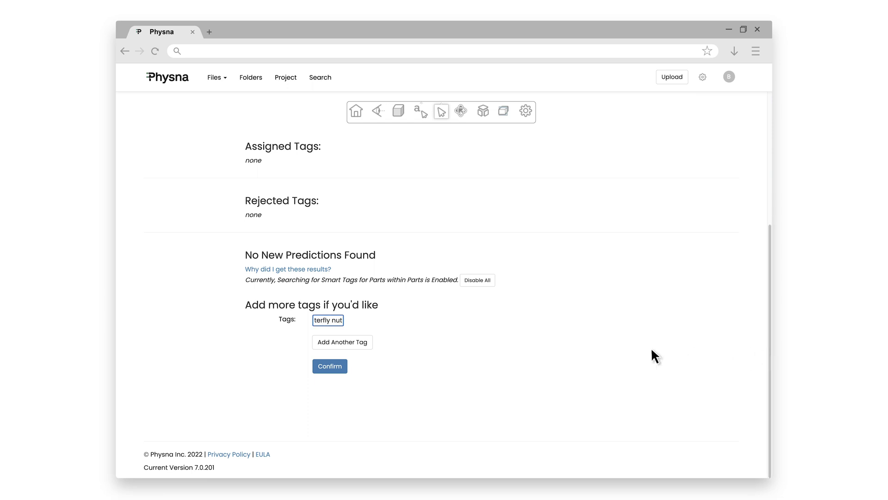
{"action": "left_click", "coordinate": [343, 366]}
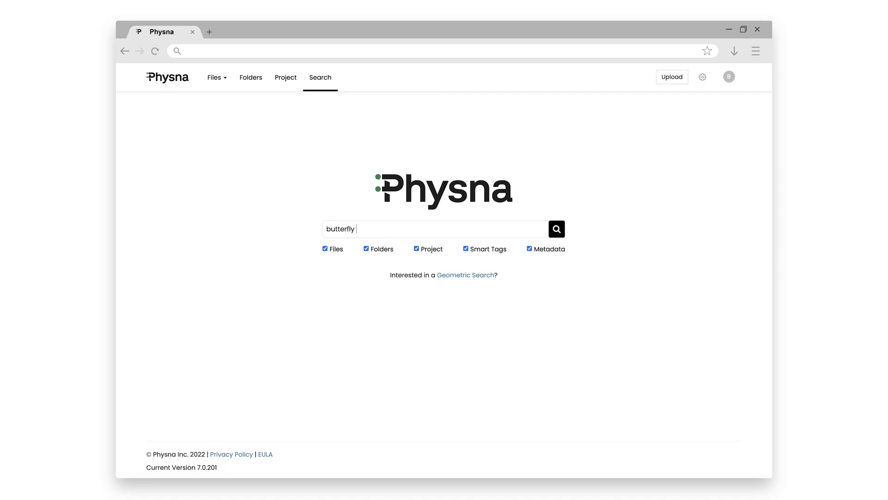
{"action": "key", "text": "Return"}
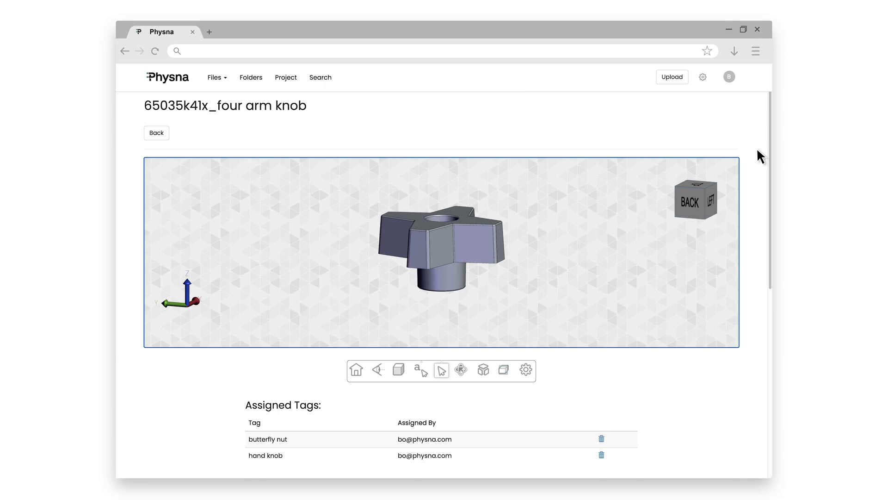
Delete Thumb Nut and thumb screw from the four arm knob's rejected tags.
{"action": "left_click_drag", "start_coordinate": [769, 159], "coordinate": [769, 324]}
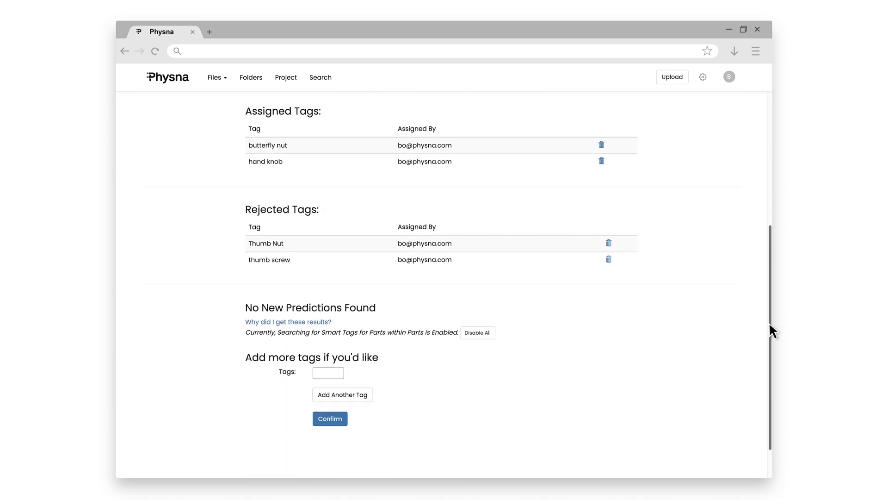
{"action": "left_click", "coordinate": [609, 244]}
{"action": "left_click", "coordinate": [532, 205]}
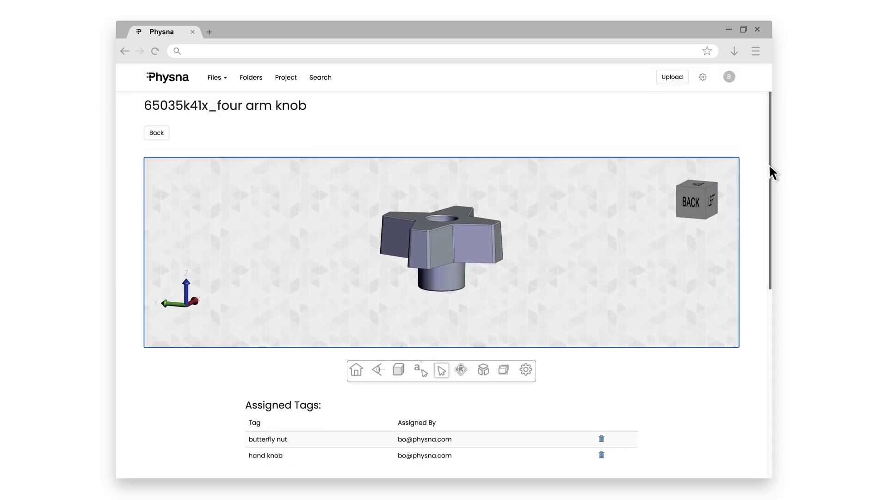
{"action": "left_click_drag", "start_coordinate": [772, 173], "coordinate": [769, 296]}
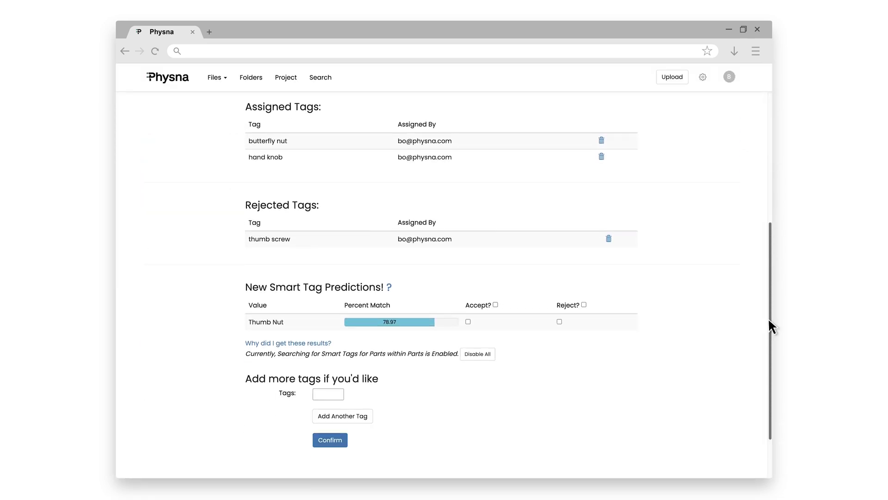
{"action": "left_click", "coordinate": [608, 238]}
{"action": "left_click", "coordinate": [532, 205]}
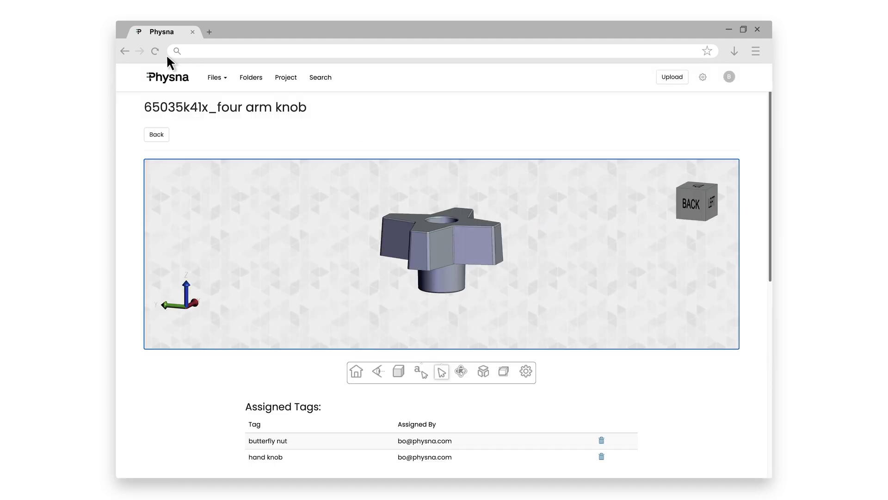
Return to the four arm knob's file page and reopen Identify to review its new smart tag predictions.
{"action": "left_click", "coordinate": [125, 51]}
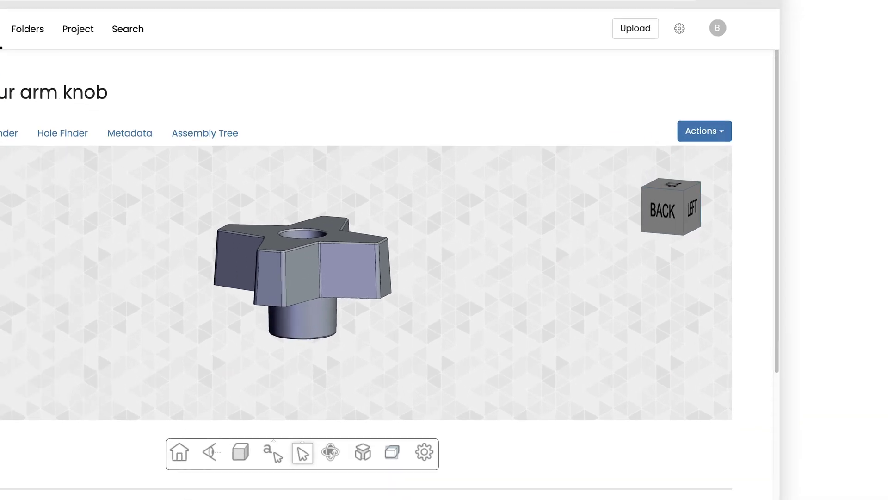
{"action": "left_click", "coordinate": [713, 112]}
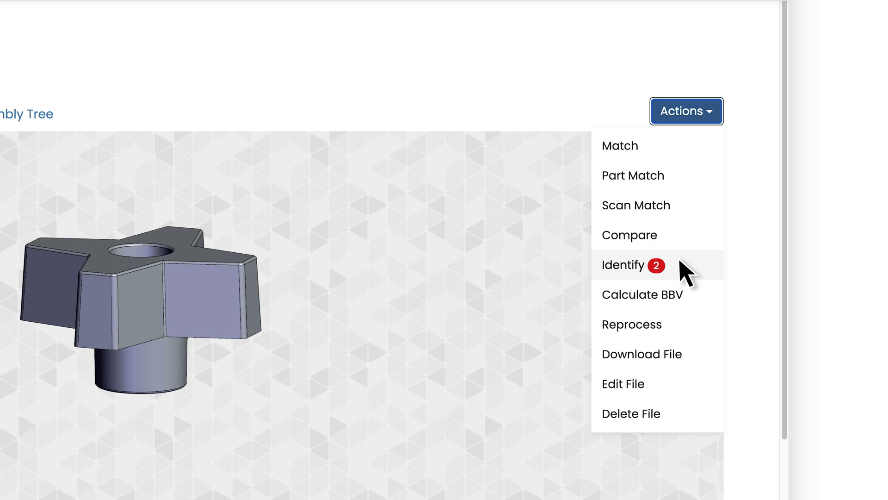
{"action": "left_click", "coordinate": [686, 271]}
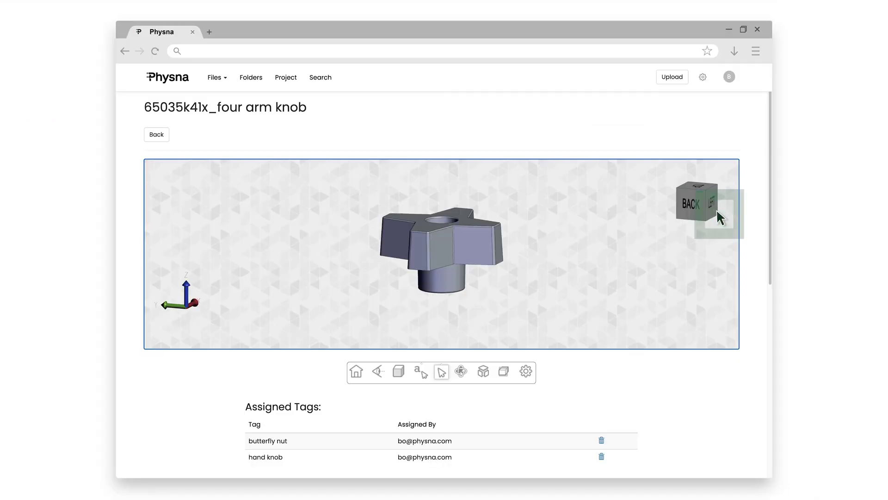
{"action": "left_click_drag", "start_coordinate": [769, 217], "coordinate": [768, 347]}
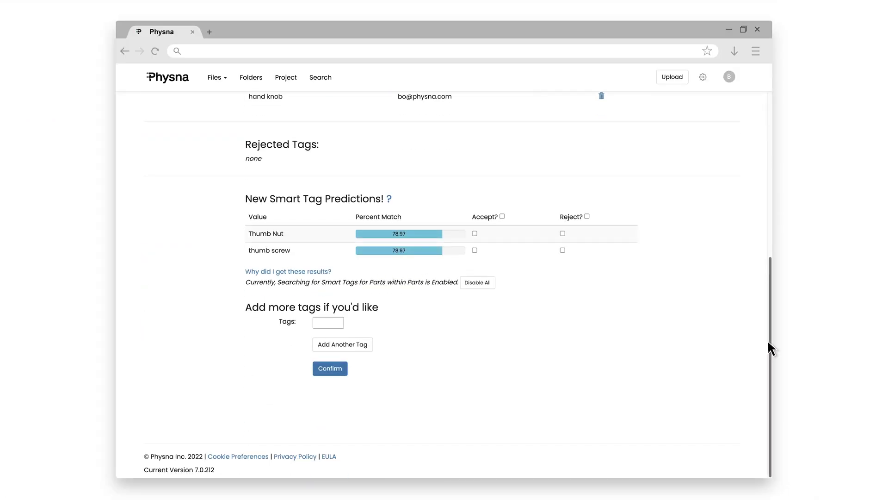